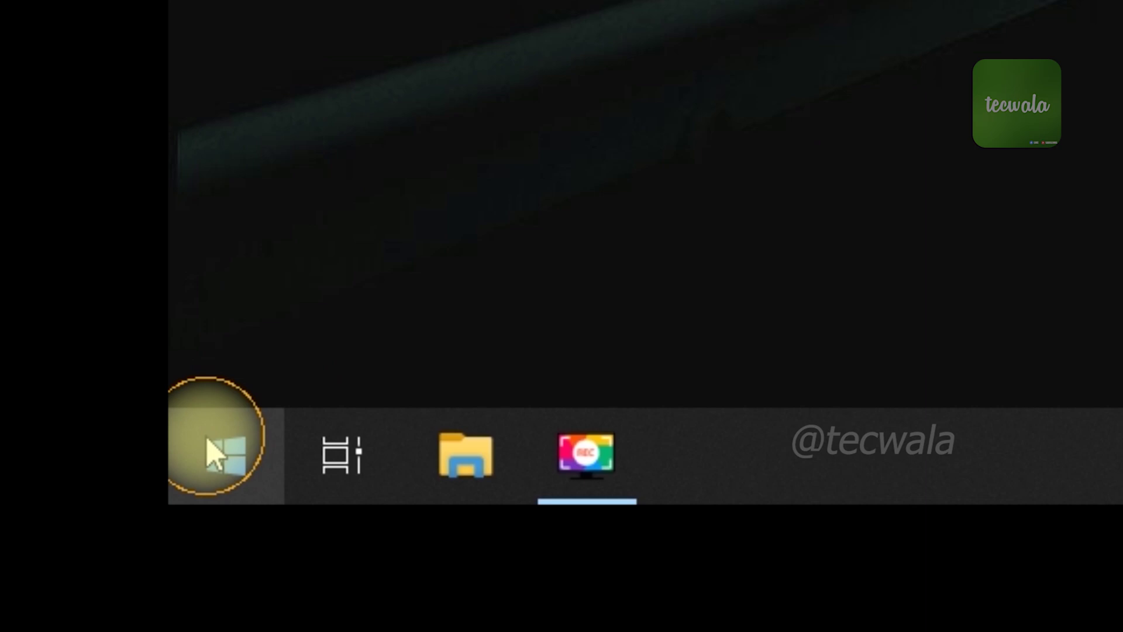
# Open the Start menu to search for Control Panel.
pyautogui.click(17, 617)
pyautogui.write('co')
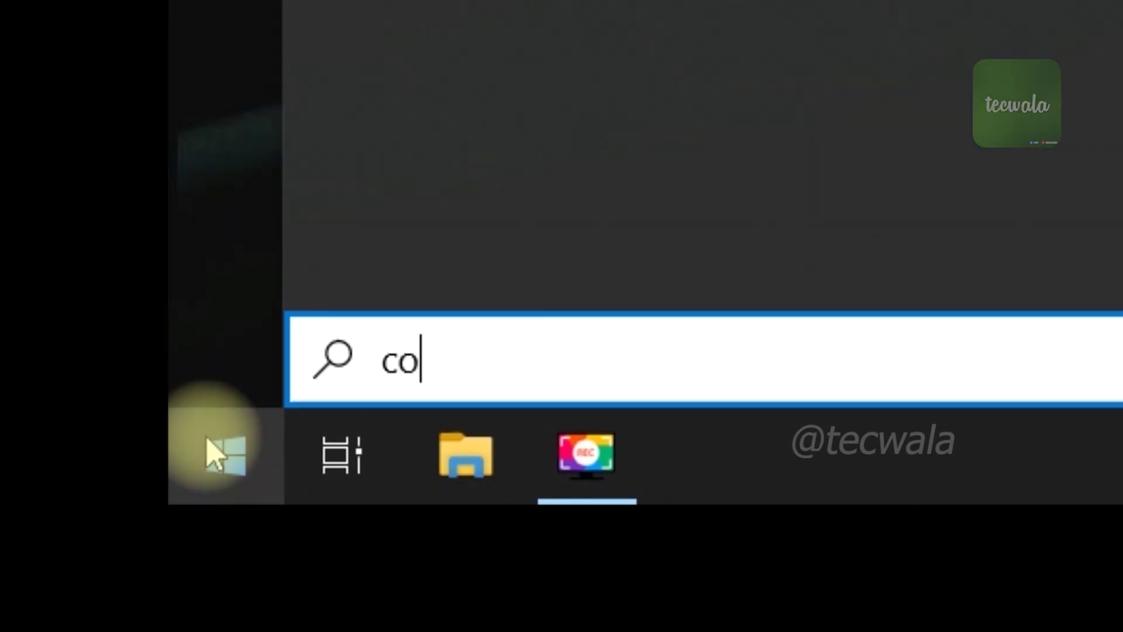
pyautogui.write('ntrol ')
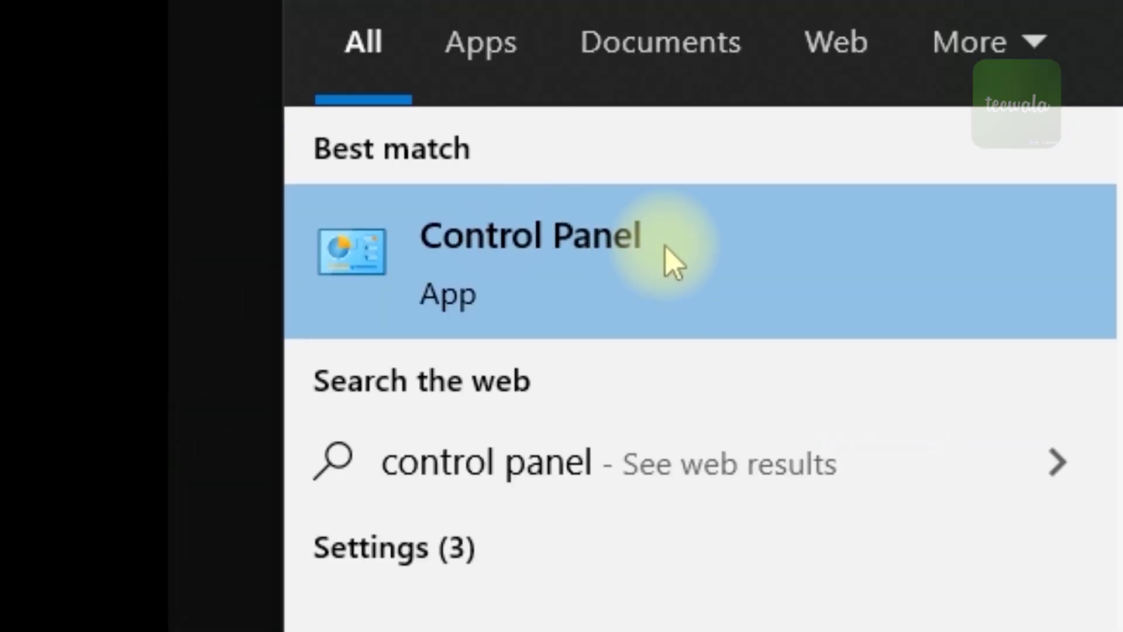
# Open Control Panel from the search results and show all items as large icons.
pyautogui.click(612, 263)
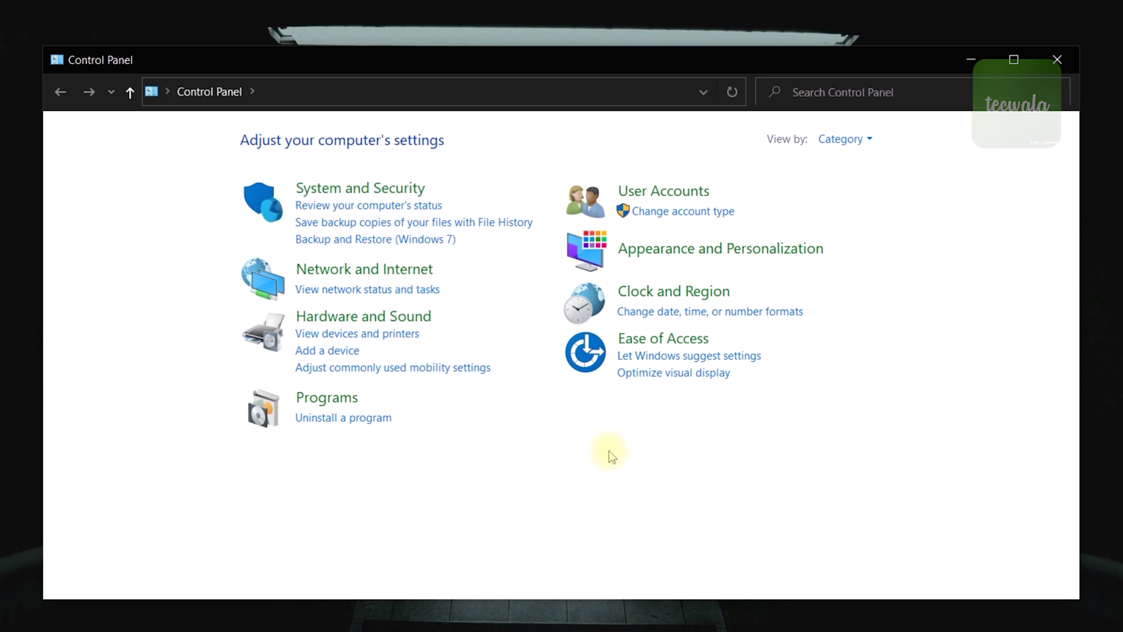
pyautogui.click(843, 140)
pyautogui.click(874, 186)
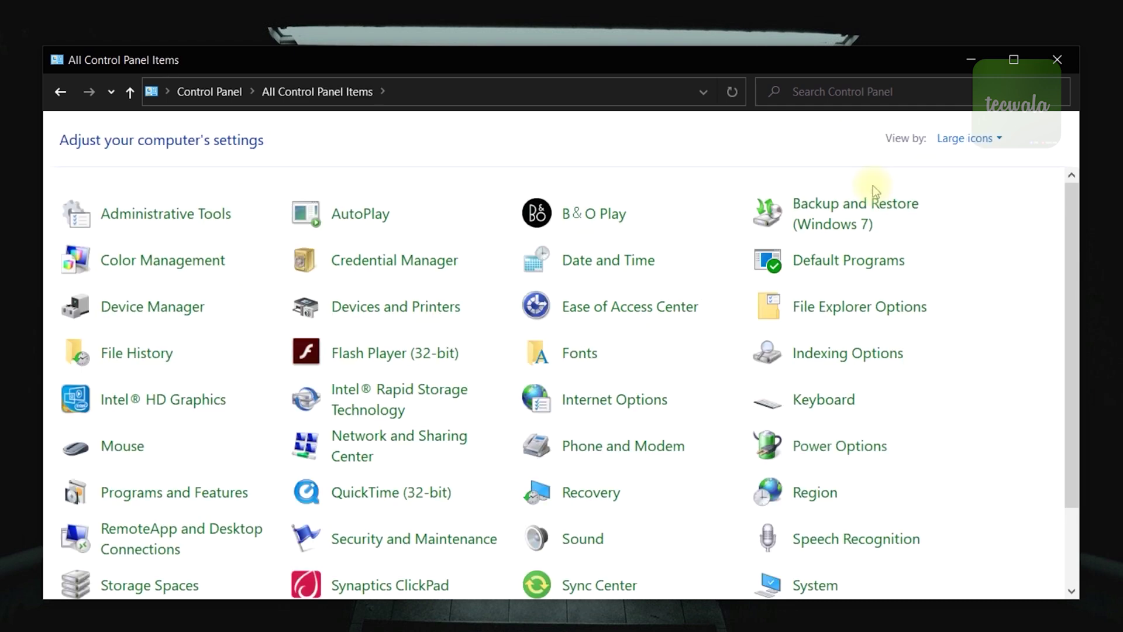
pyautogui.scroll(-1, 968, 356)
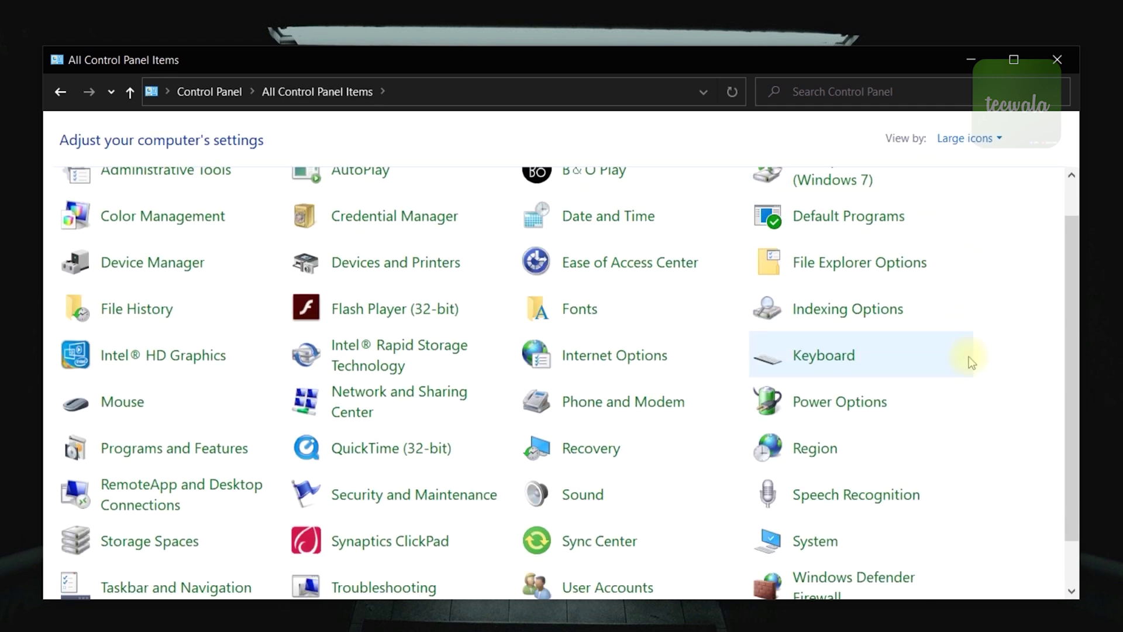
pyautogui.scroll(-1, 915, 508)
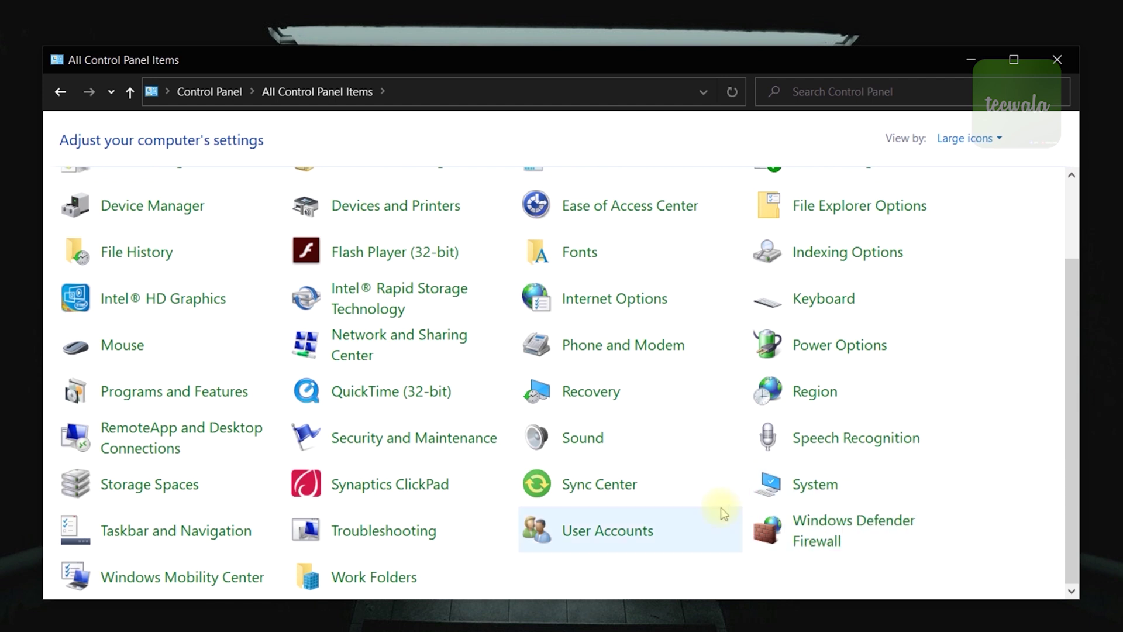
# Go to the System page and bring up the settings for computer name work_pc.
pyautogui.click(829, 485)
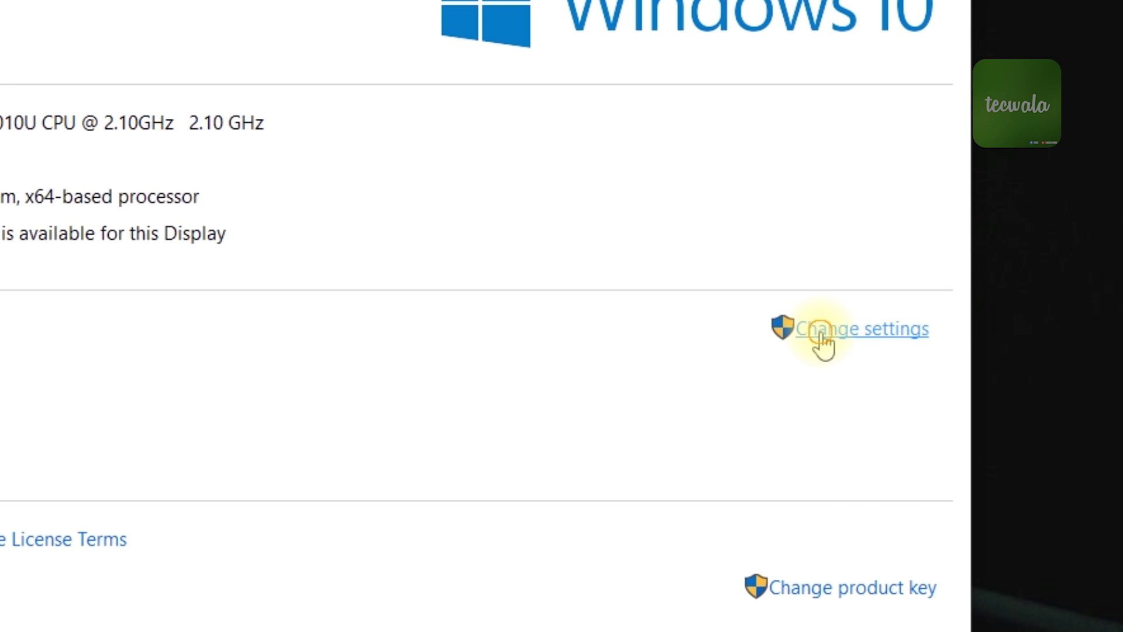
pyautogui.click(825, 335)
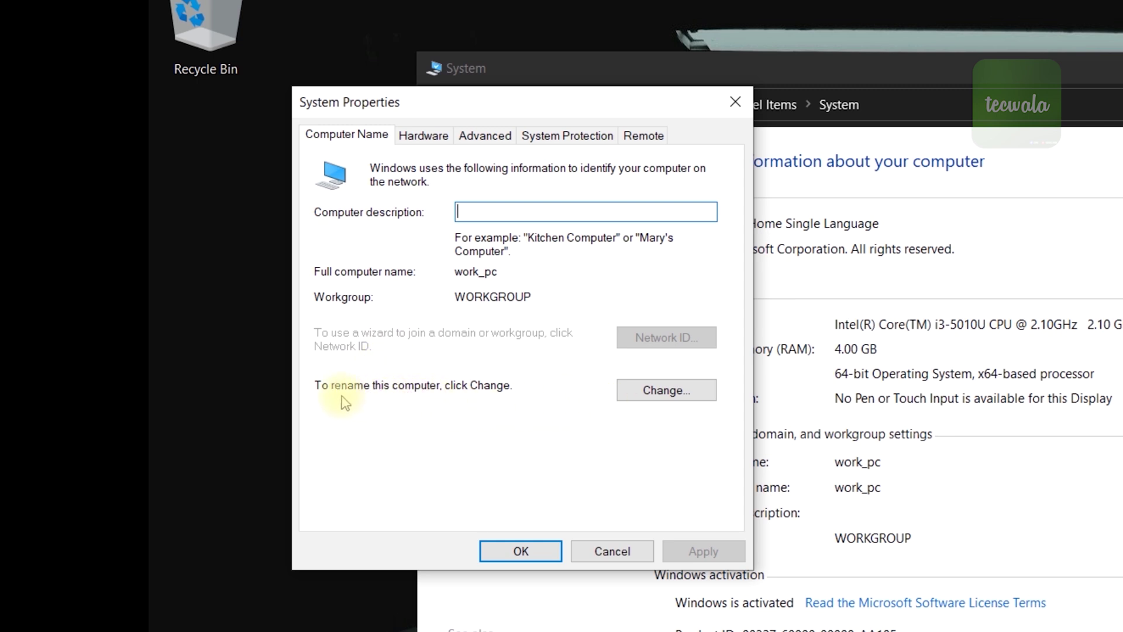
# Change the computer name from work_pc to tecwala and confirm it.
pyautogui.click(680, 393)
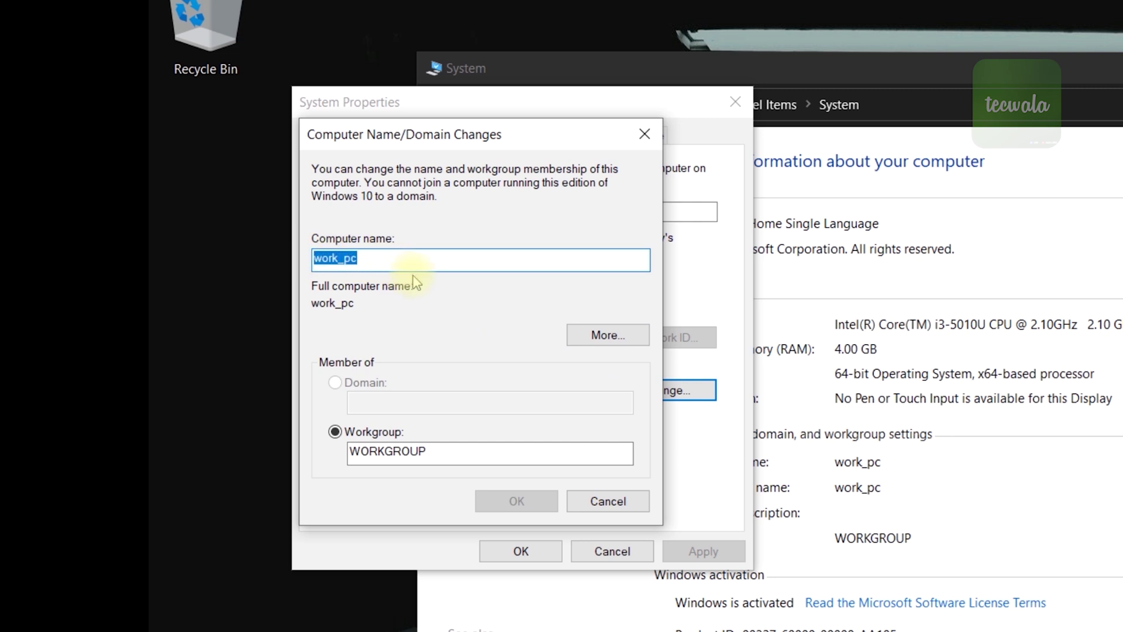
pyautogui.write('tecwala')
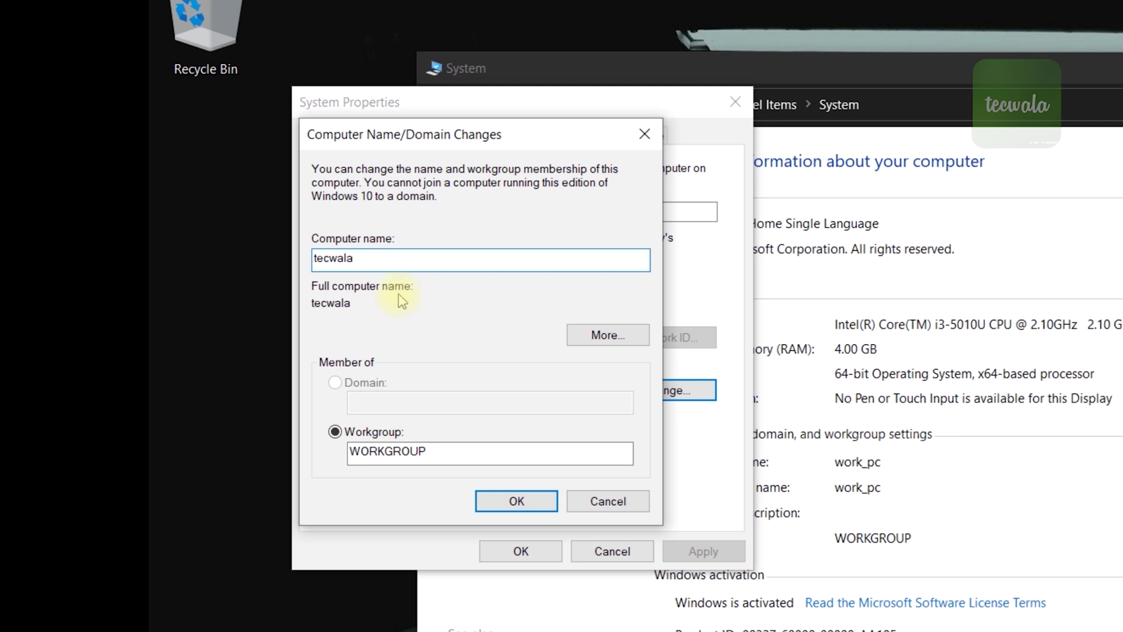
pyautogui.click(506, 501)
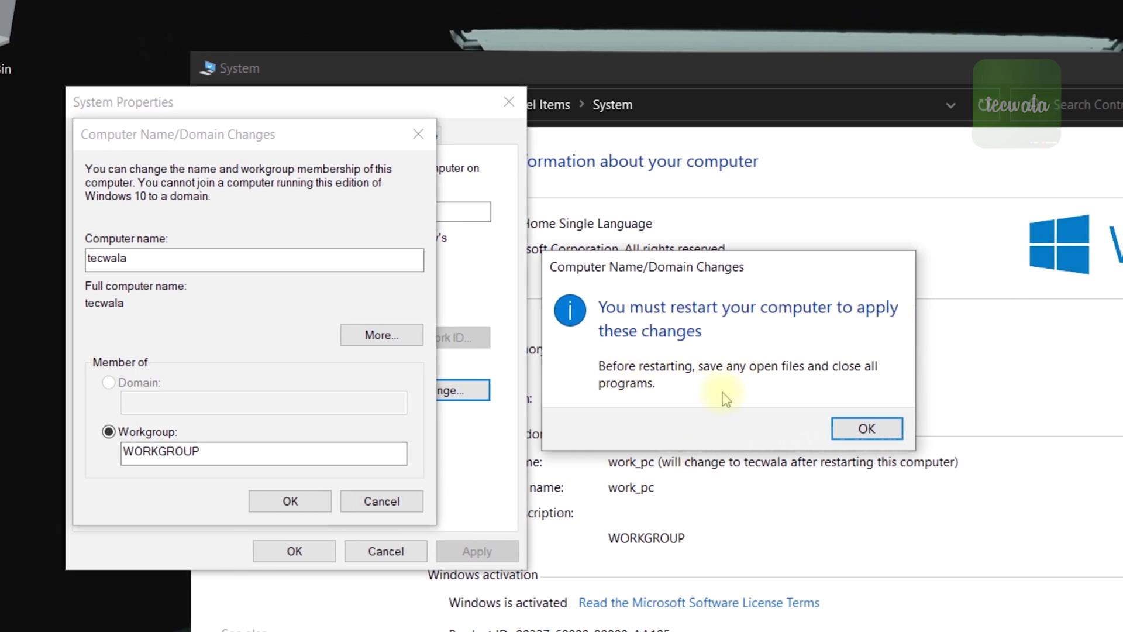
# Acknowledge the restart-required notice and close System Properties.
pyautogui.click(862, 430)
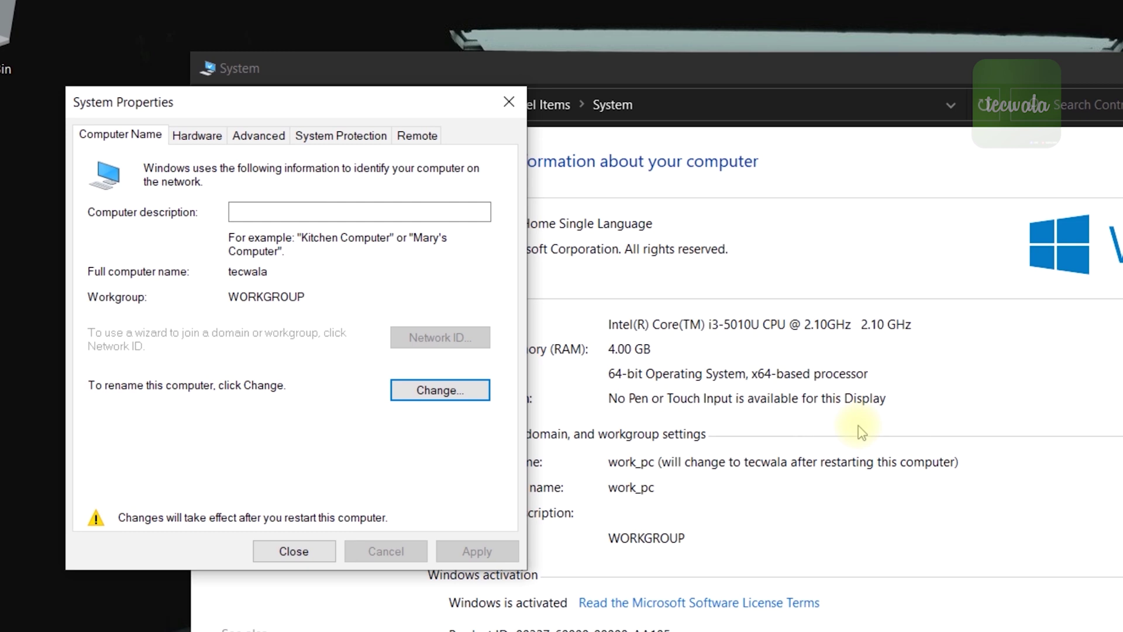
pyautogui.click(303, 554)
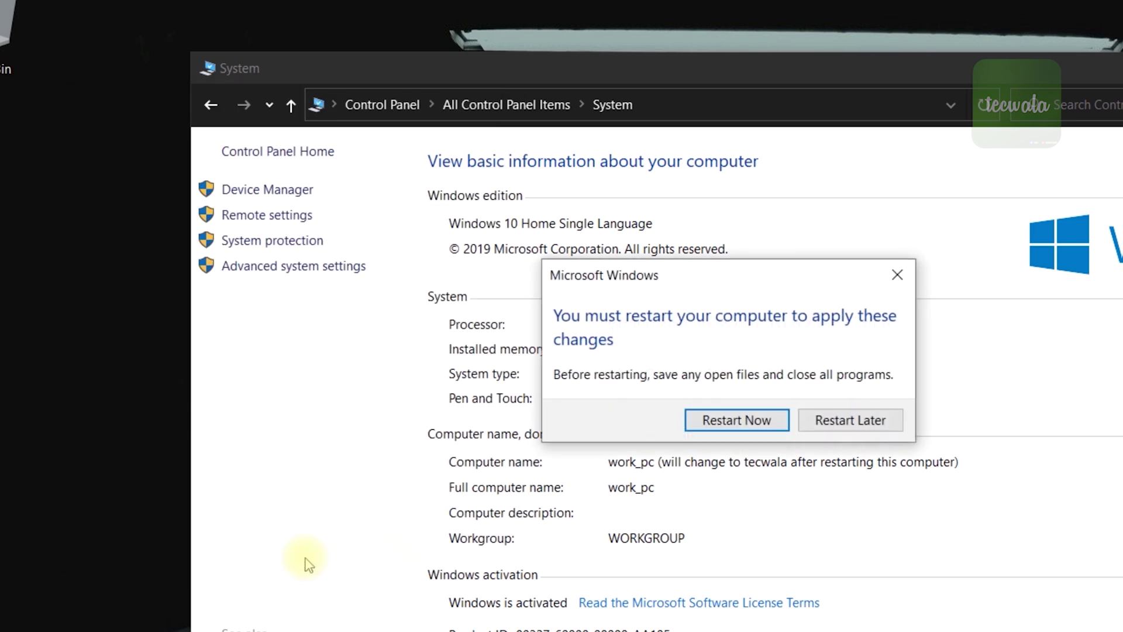